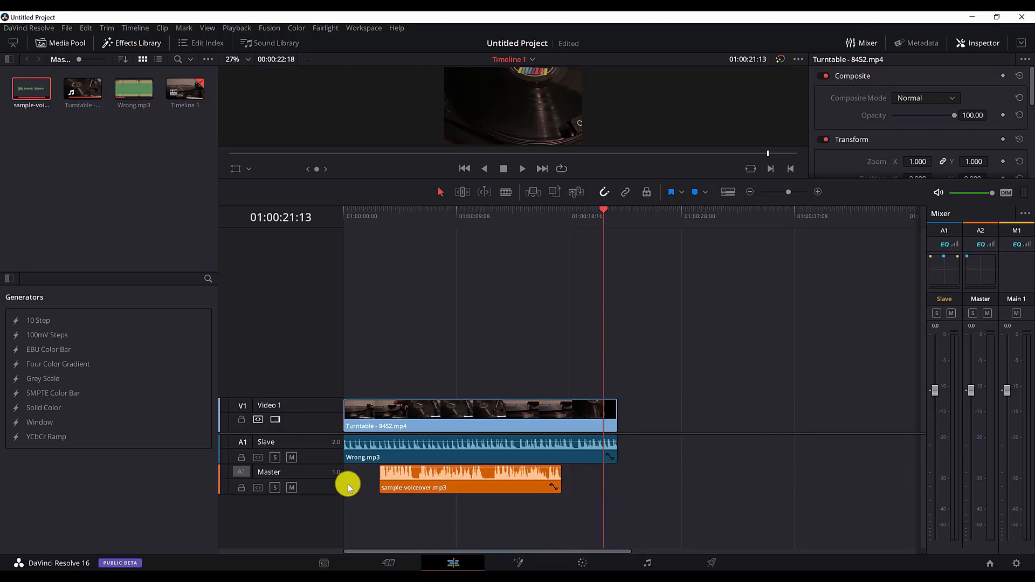
drag(677, 489, 418, 341)
click(418, 344)
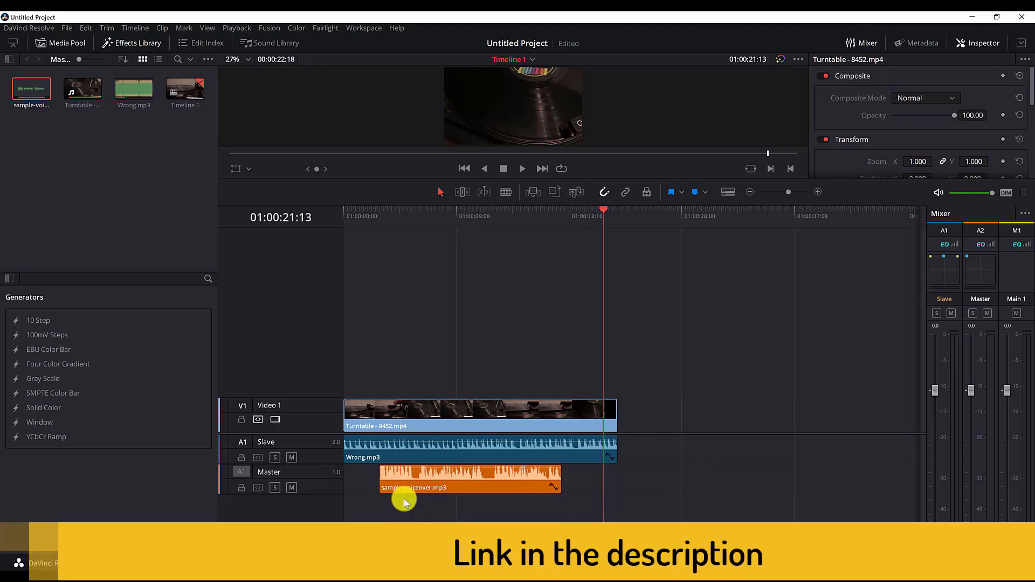
click(390, 451)
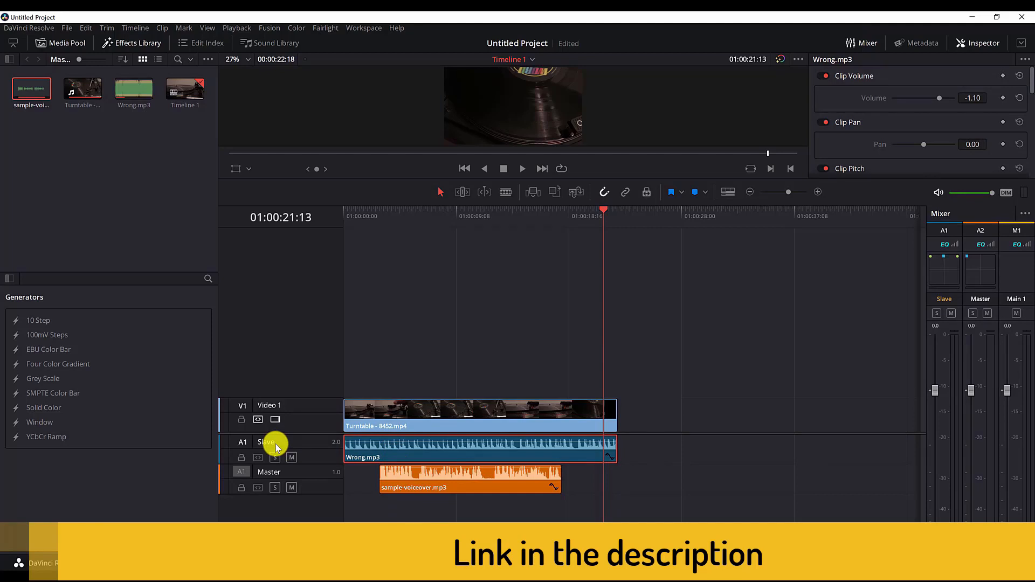
click(453, 483)
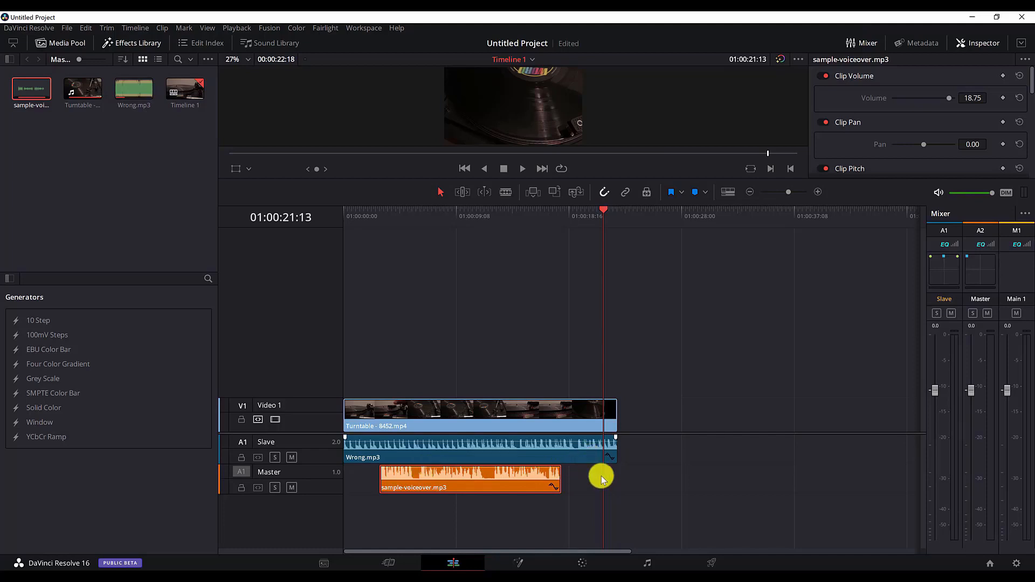
Step: Switch to the Fairlight page, enlarging the timeline area and the heights of the Slave and Master tracks
click(647, 562)
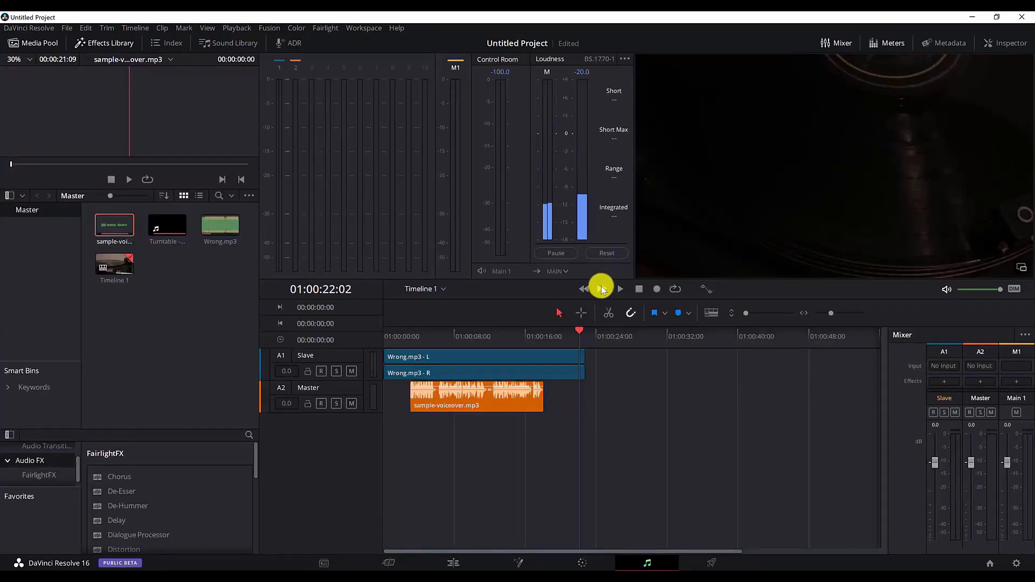
drag(652, 281, 626, 212)
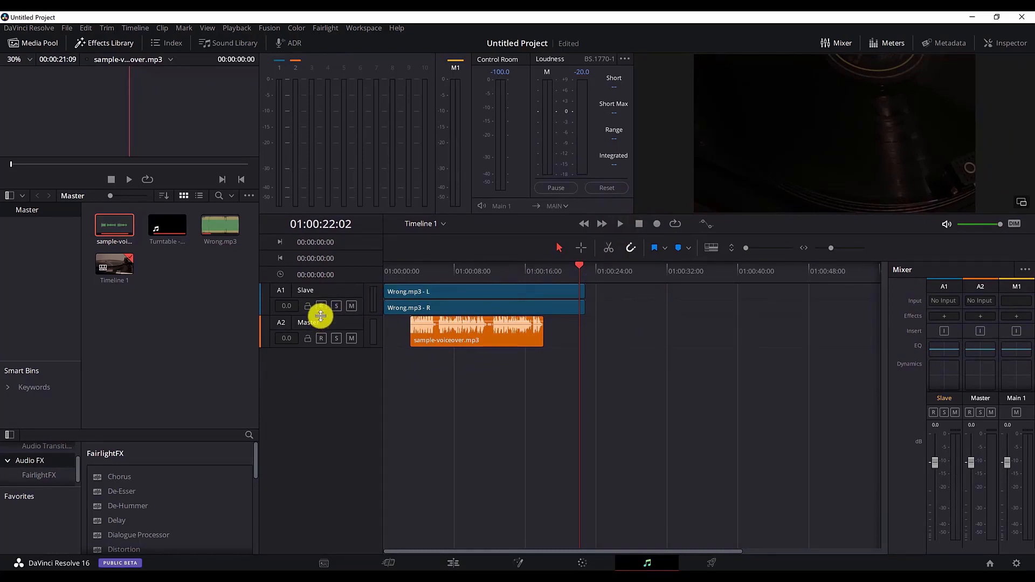
drag(319, 316, 309, 441)
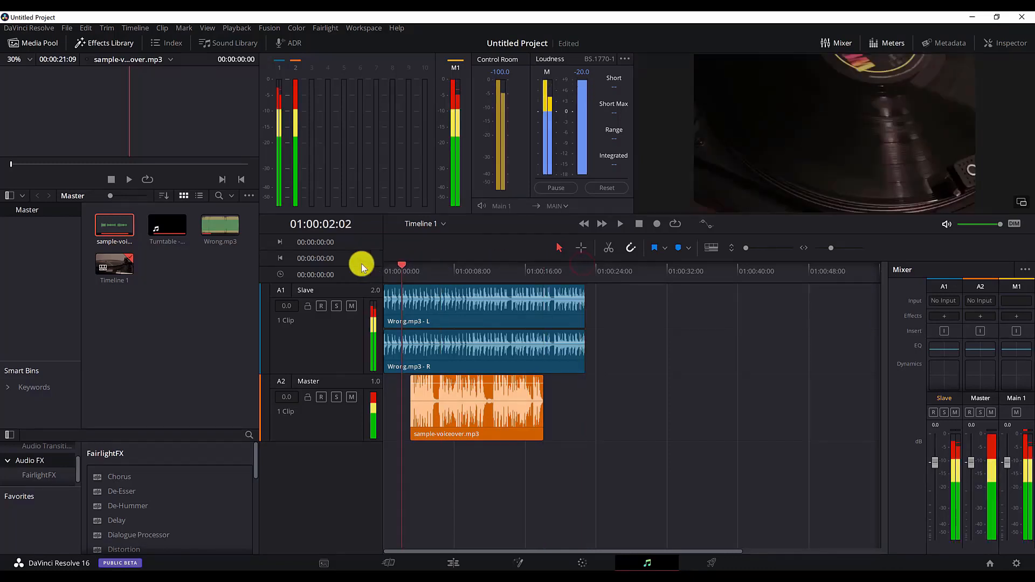
Step: Play the timeline from near its start to hear the music and voiceover together, and stop playback after the voiceover begins
click(620, 224)
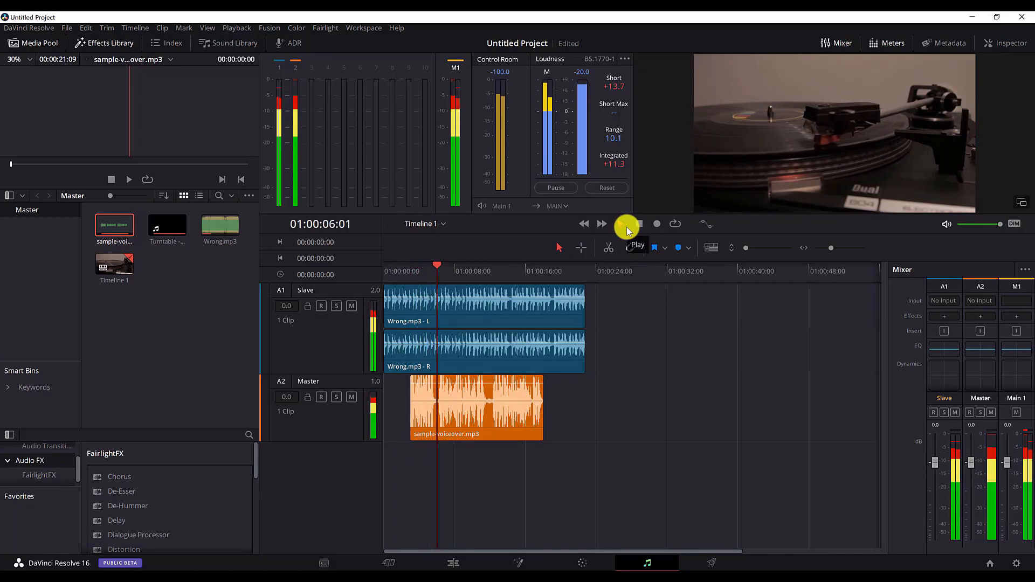
click(638, 225)
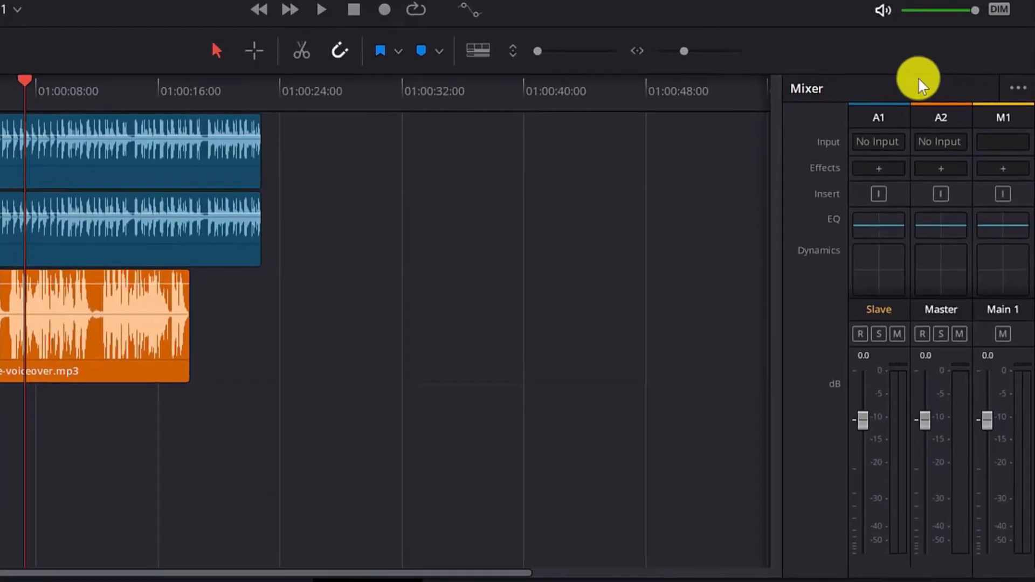
Step: Enable the compressor with Send in the Master track's dynamics, and close the dynamics window
click(936, 118)
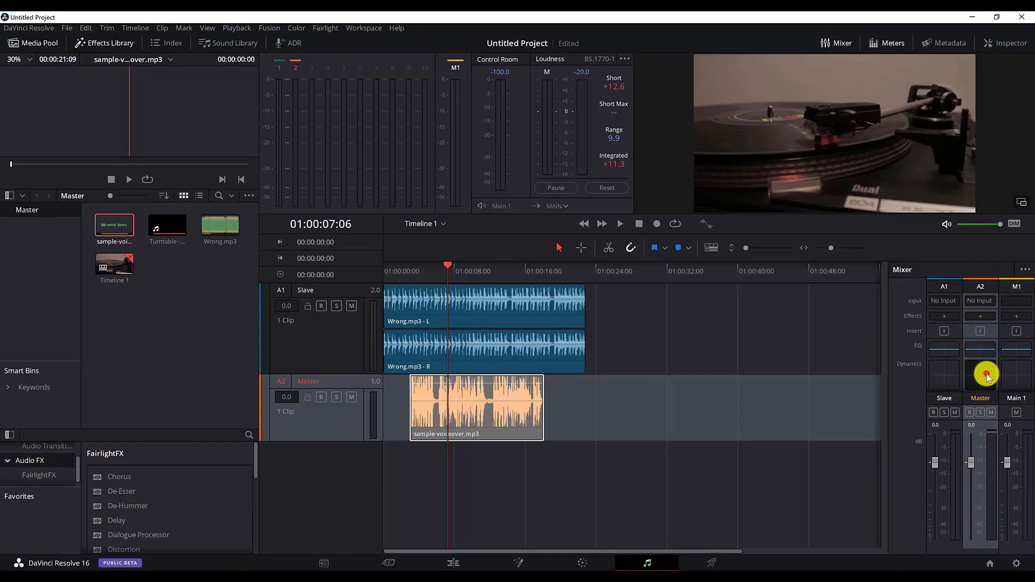
double_click(971, 322)
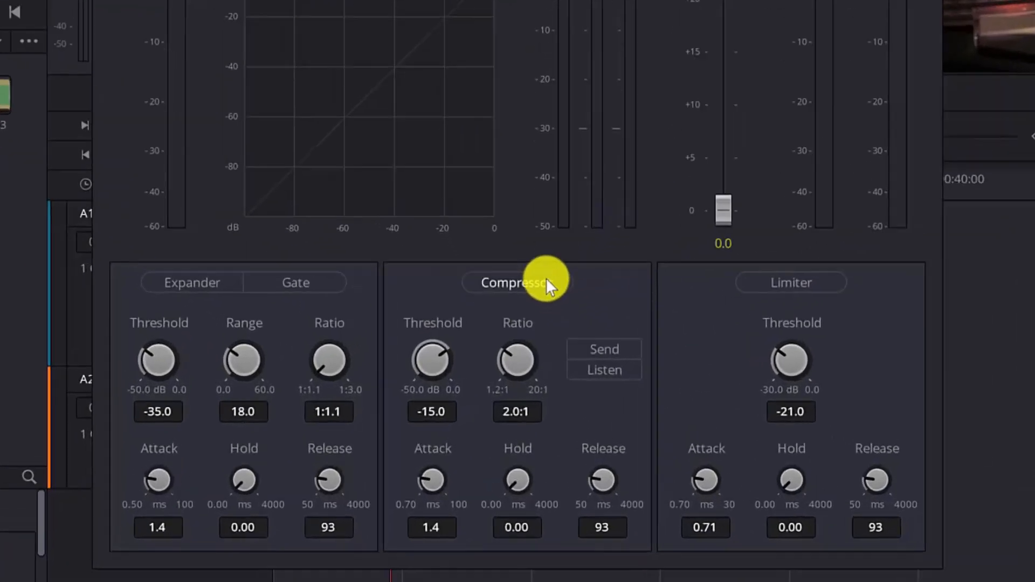
click(528, 325)
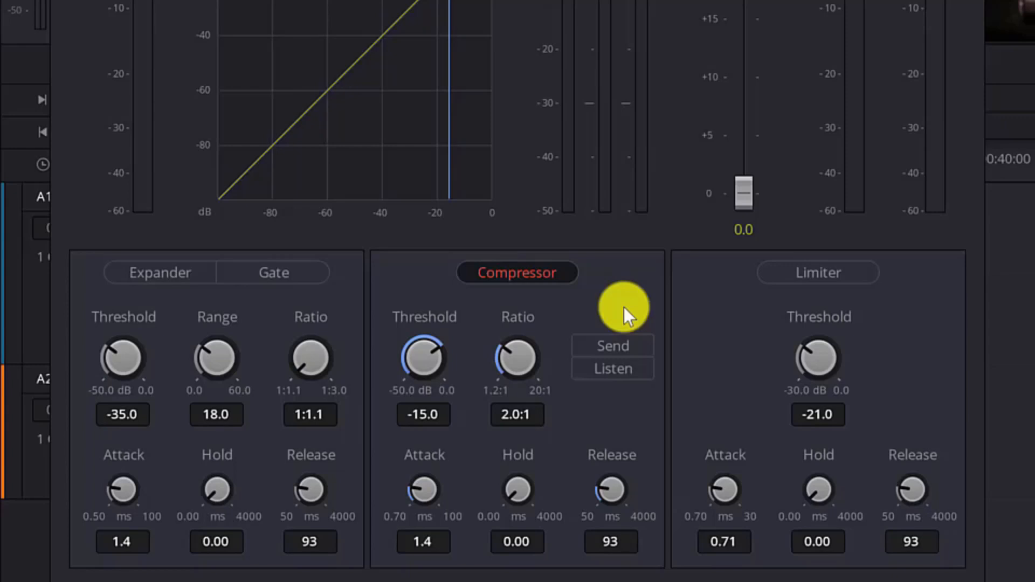
click(609, 345)
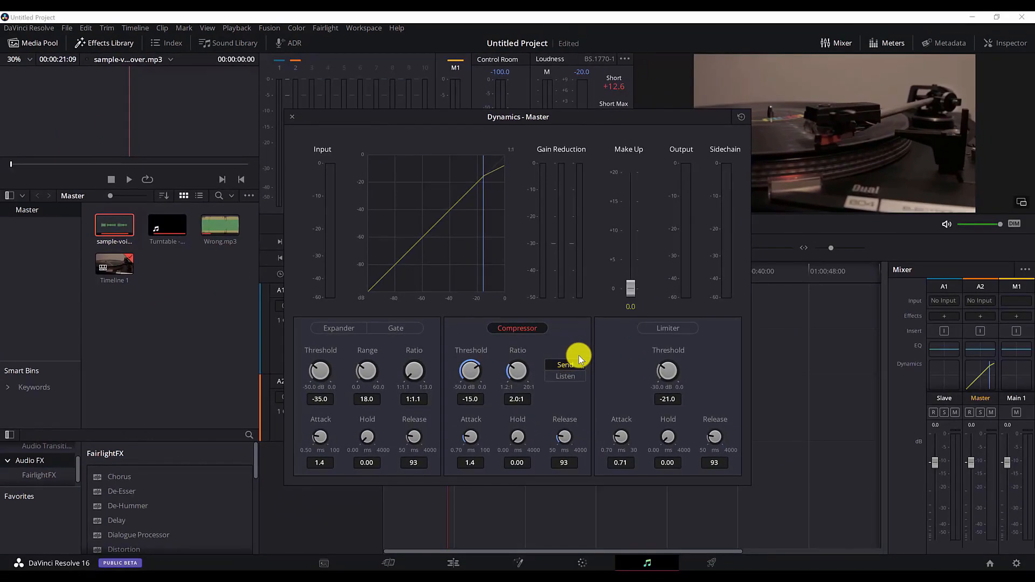
click(292, 116)
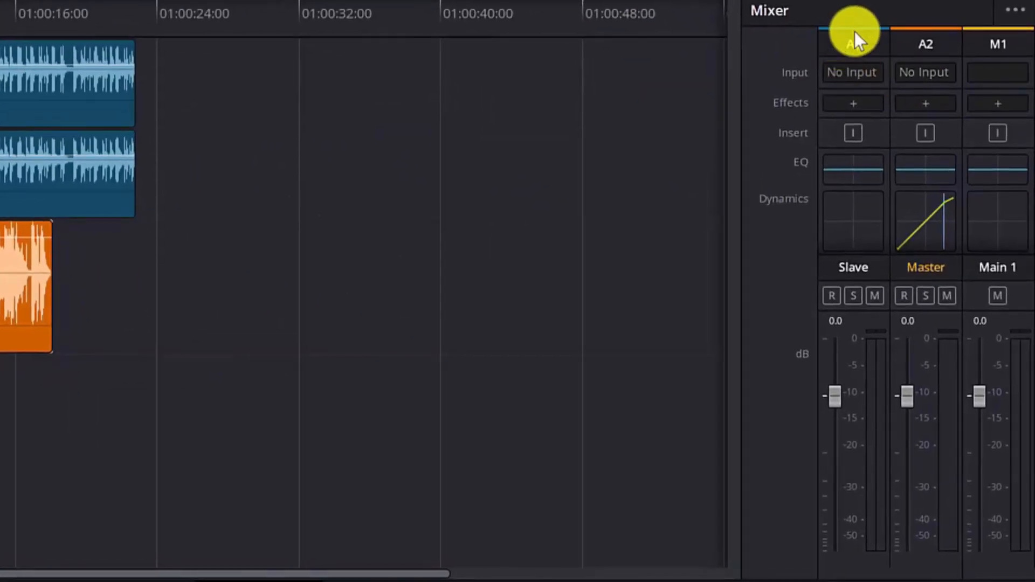
Step: Enable the compressor with Listen in the Slave track's dynamics, keeping the dynamics window open clear of the timeline's beginning
click(855, 33)
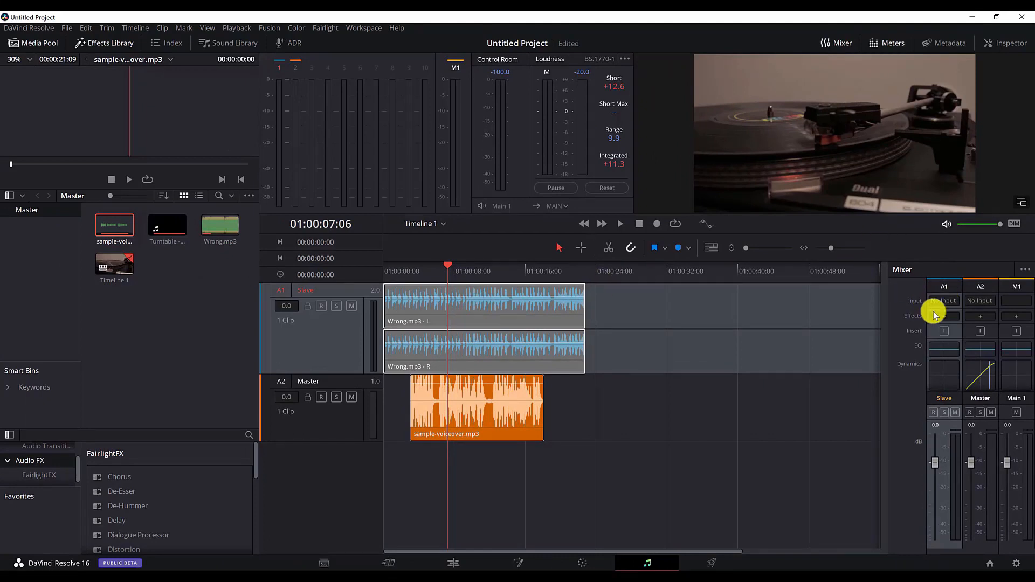
double_click(943, 379)
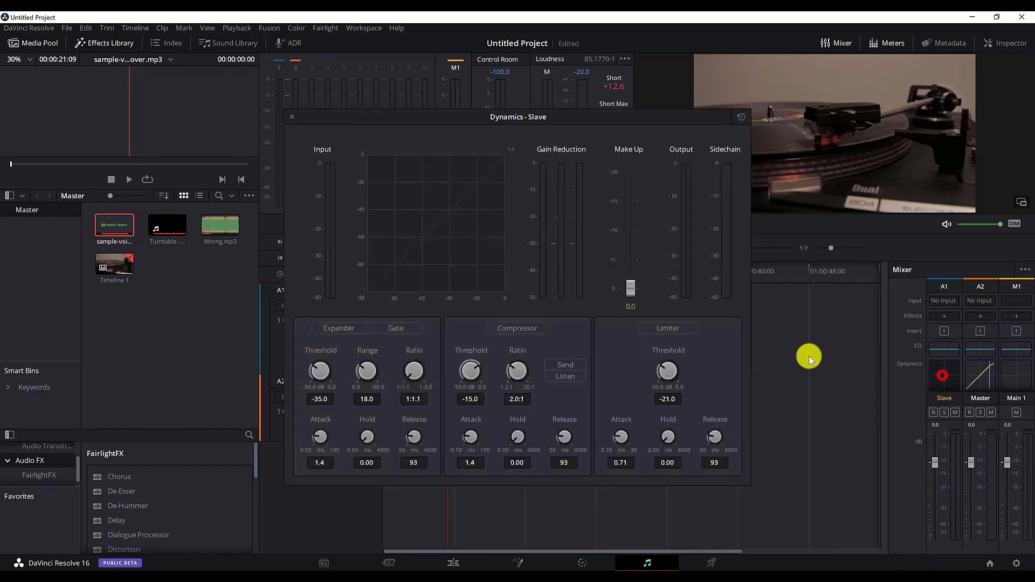
click(527, 330)
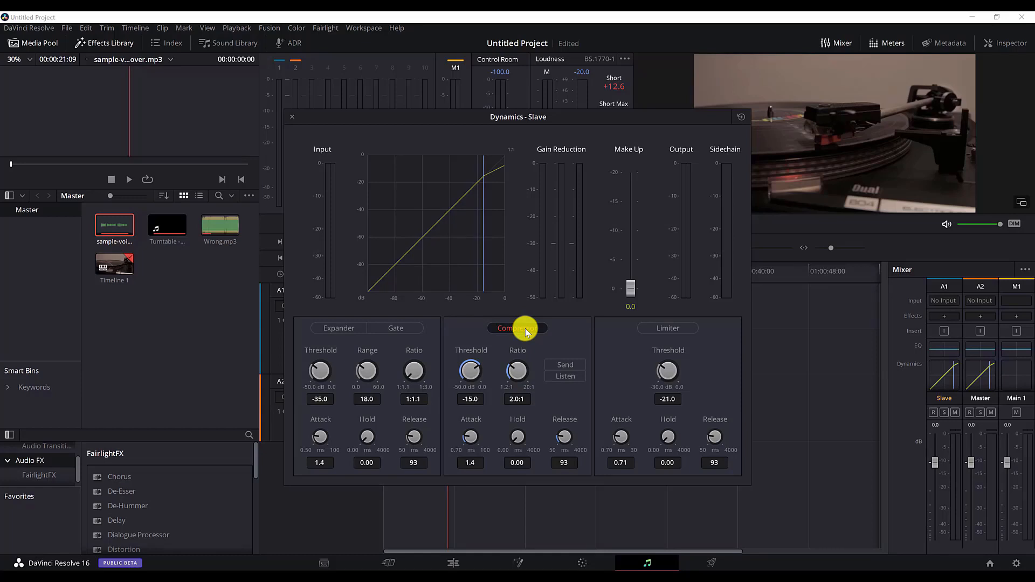
click(562, 377)
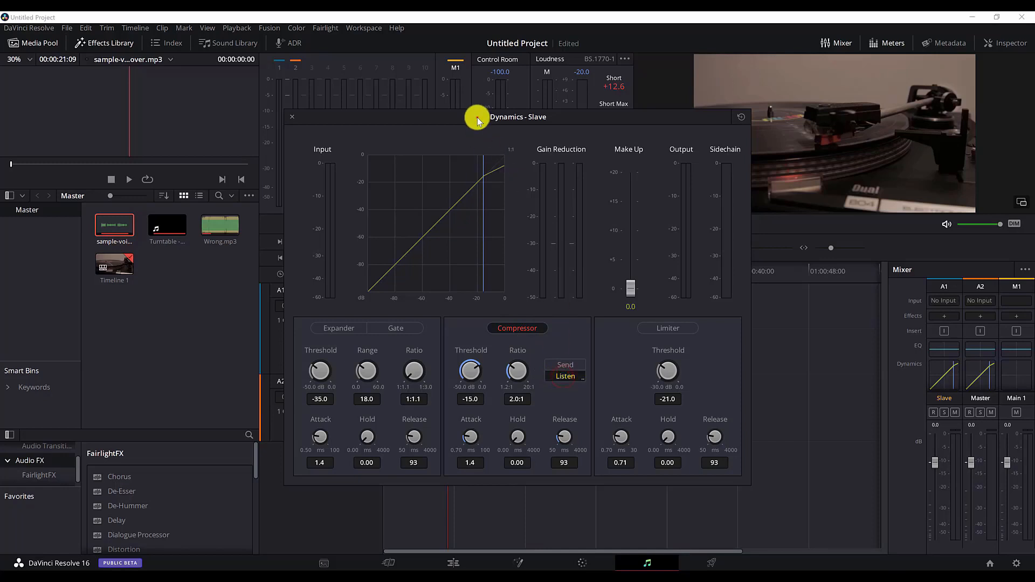
drag(477, 118, 734, 169)
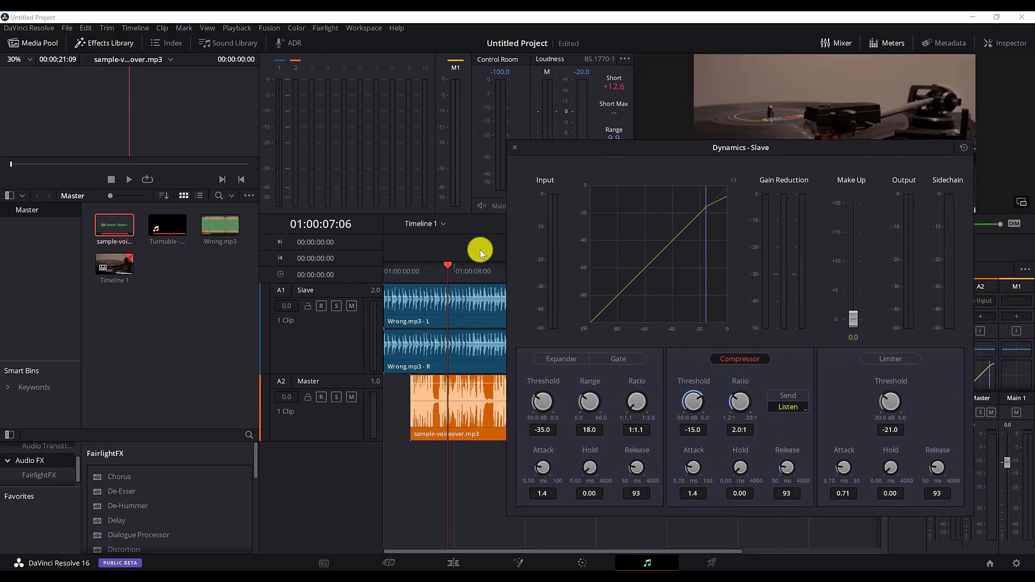
Step: Play the timeline from about one second in to check the music level under the voiceover with the default compressor values
drag(447, 266, 394, 272)
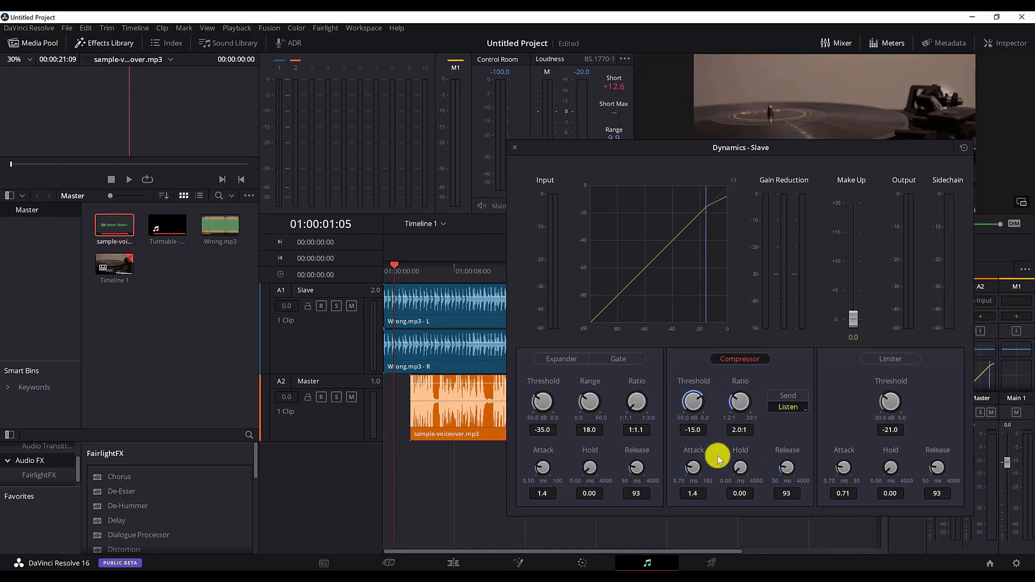
click(396, 269)
key(space)
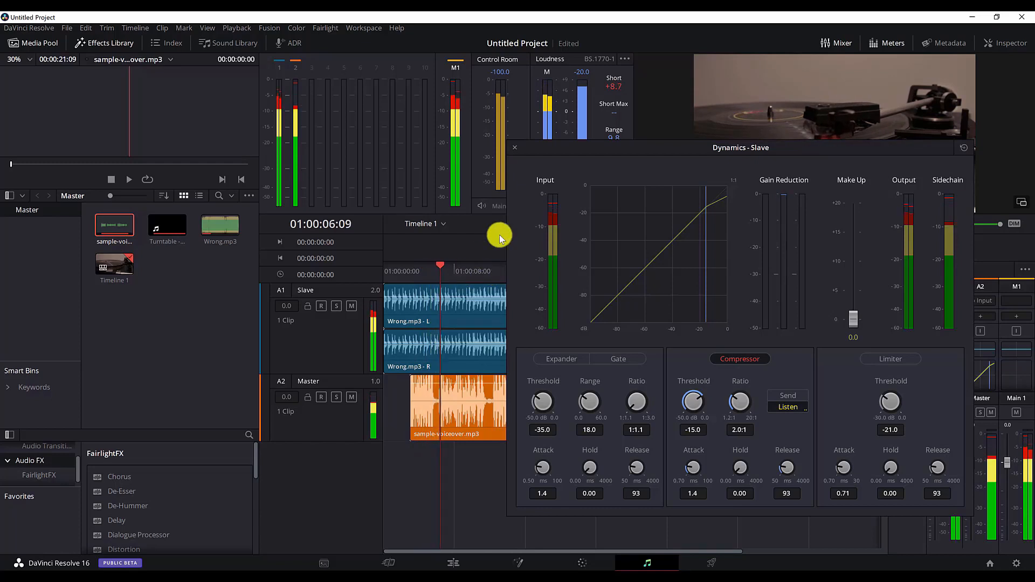
key(space)
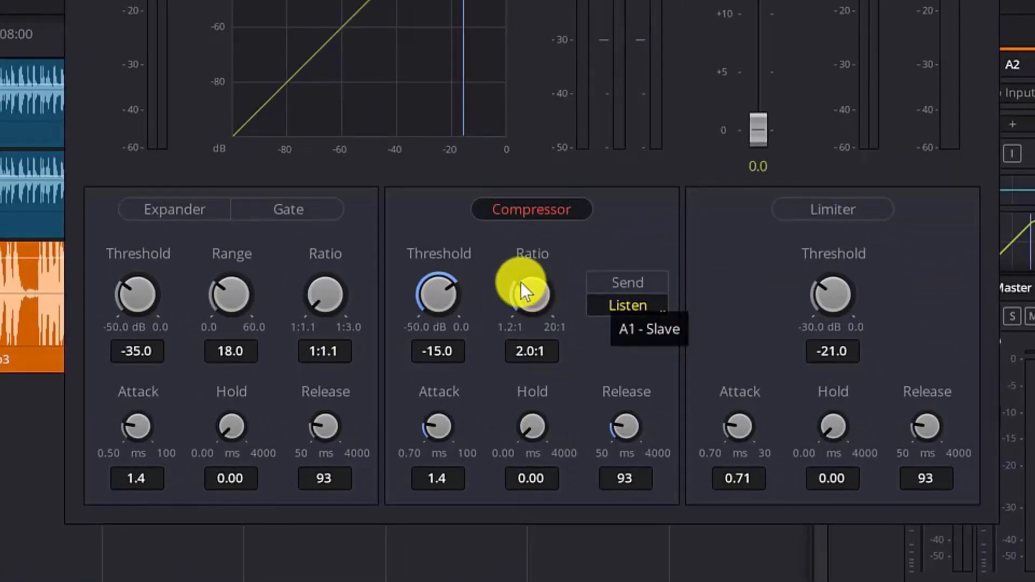
Step: Set the Slave track's compressor ratio to 20:1 and its threshold to -30.2 dB
drag(521, 282, 610, 337)
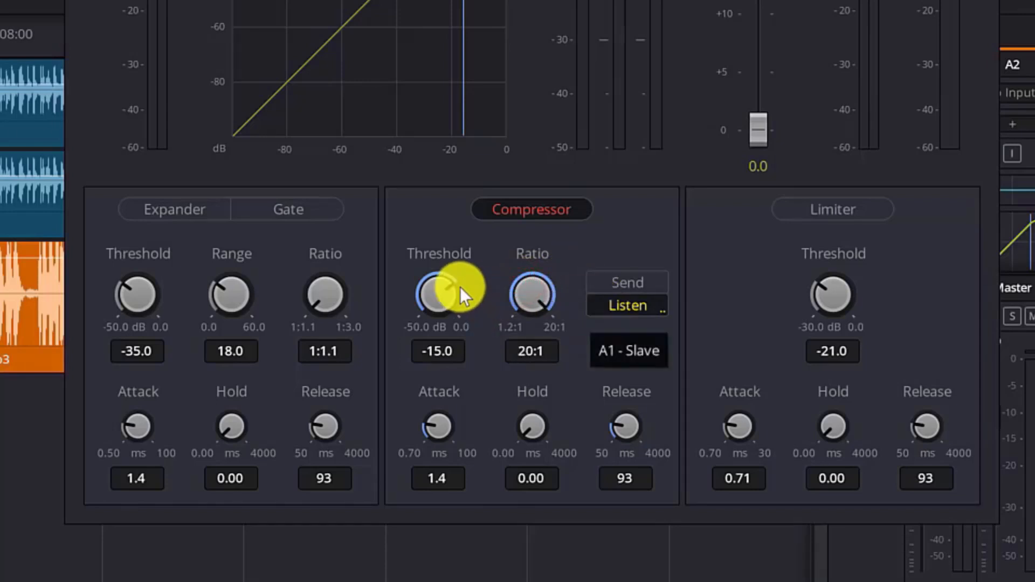
drag(451, 280, 386, 293)
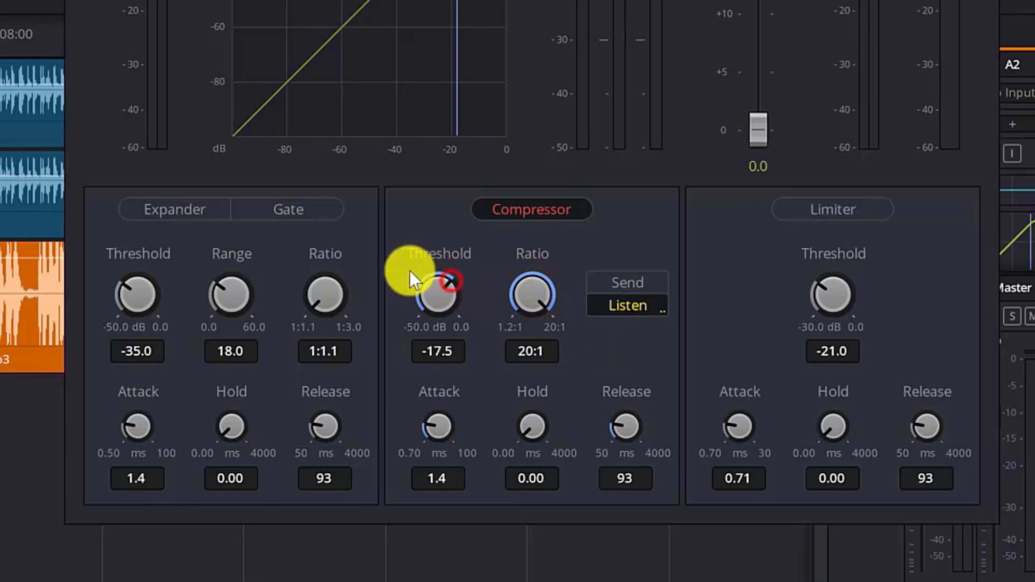
drag(544, 353, 487, 340)
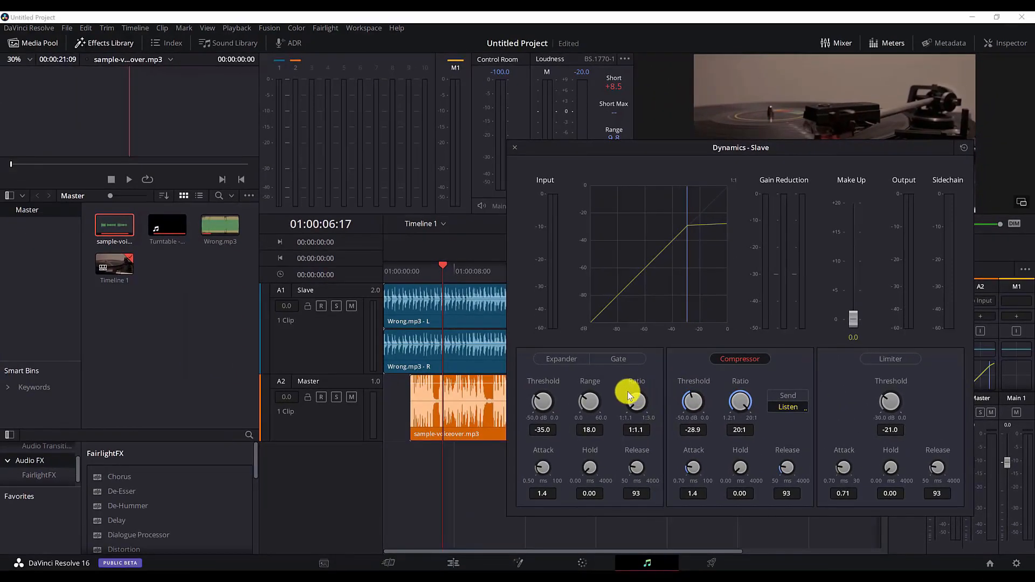
drag(626, 391, 620, 390)
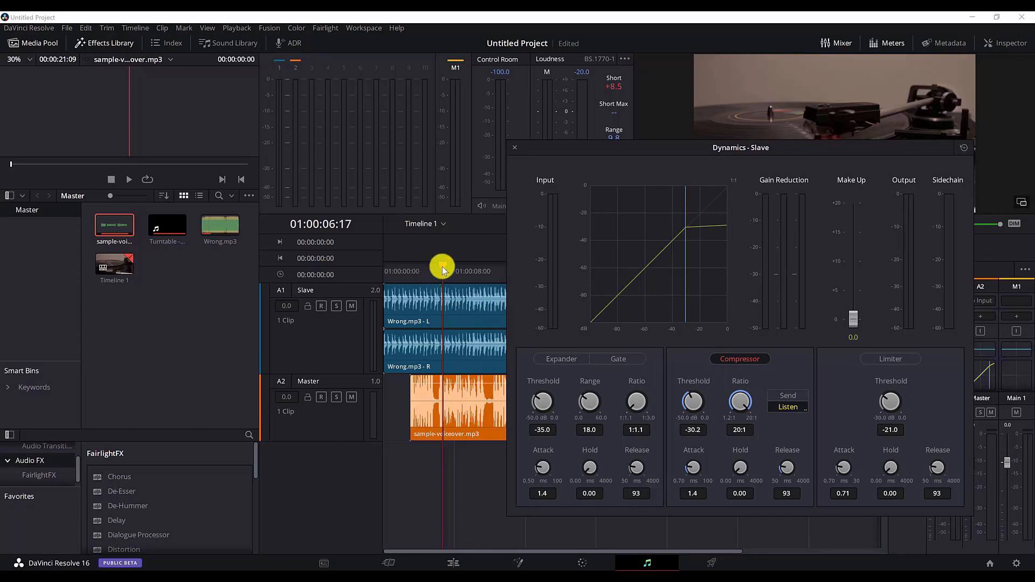
Step: Play both tracks from before the voiceover starts to check how strongly the music ducks
drag(442, 266, 398, 273)
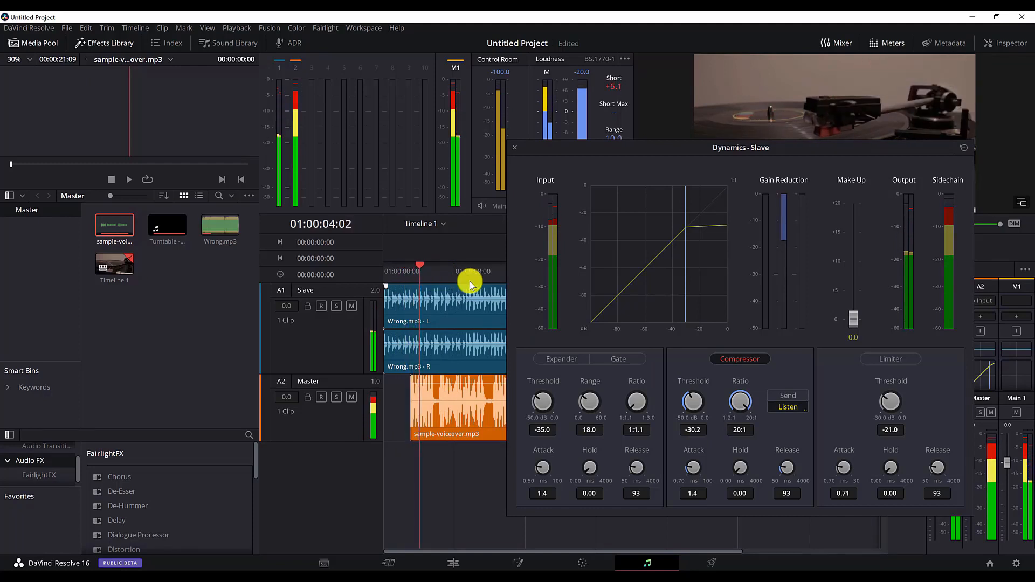
key(space)
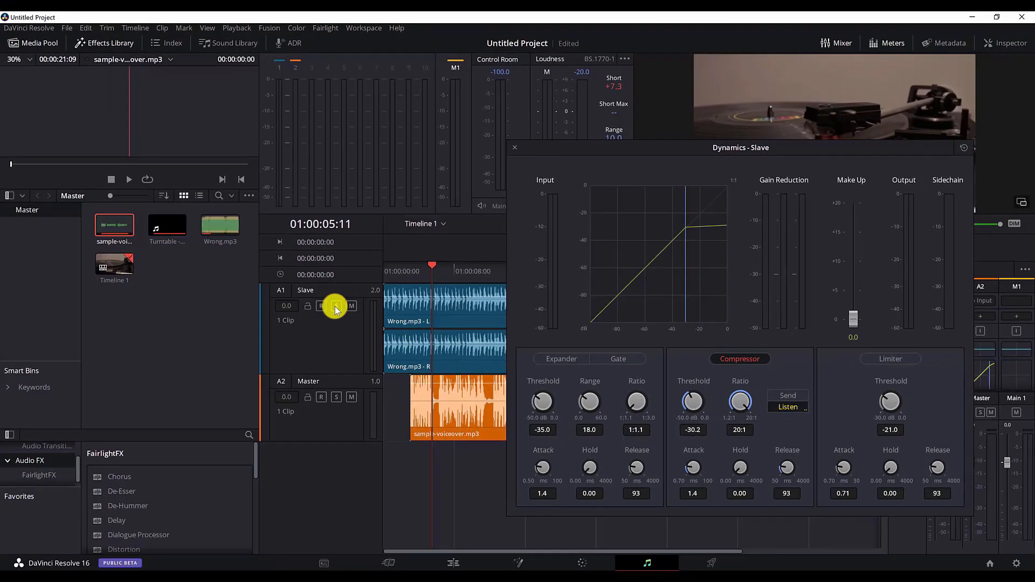
Step: Solo the Slave track and play it around the voiceover's start and first pause to hear the ducking alone
drag(430, 266, 386, 271)
key(space)
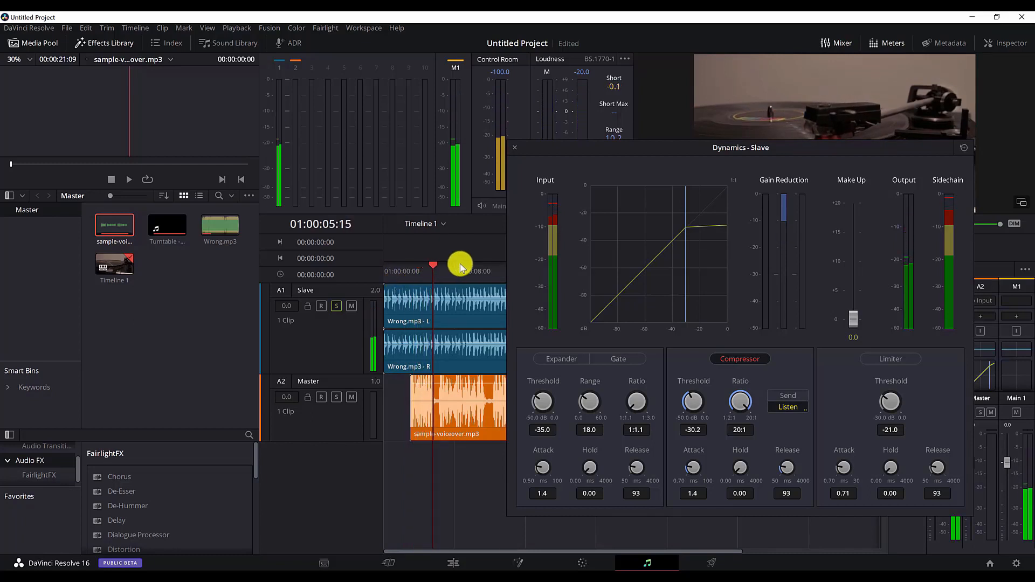
key(space)
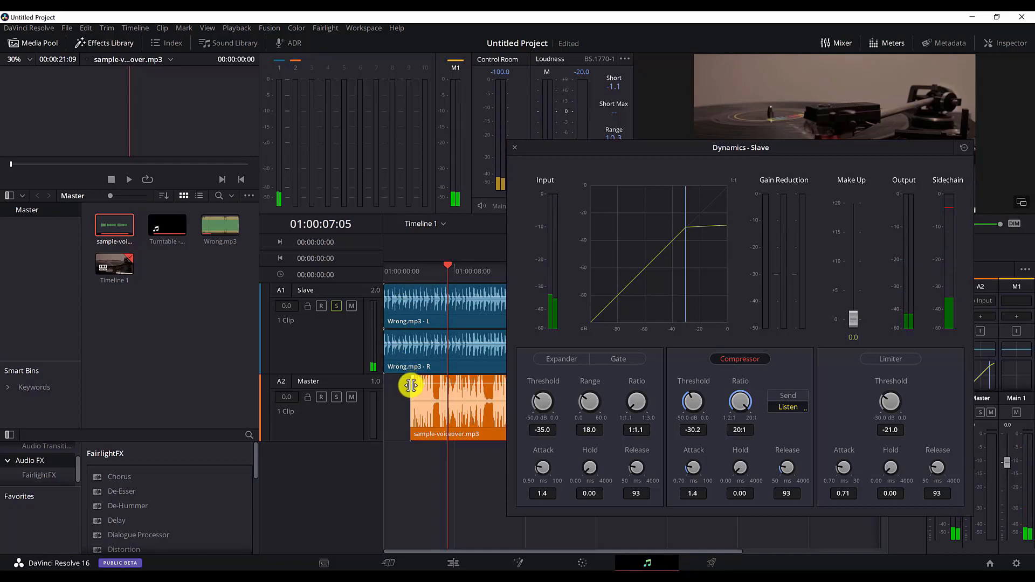
drag(450, 264, 409, 279)
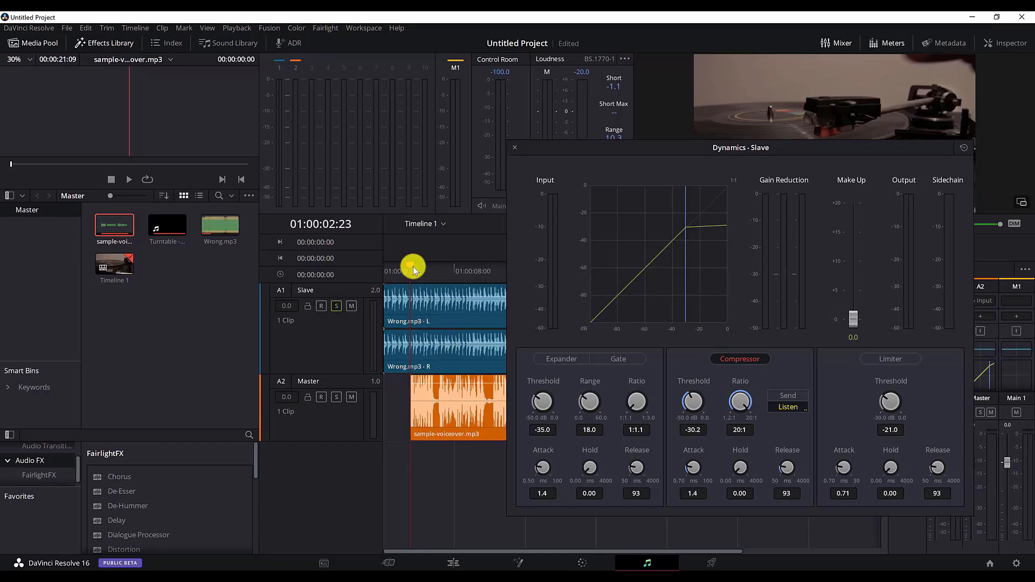
key(space)
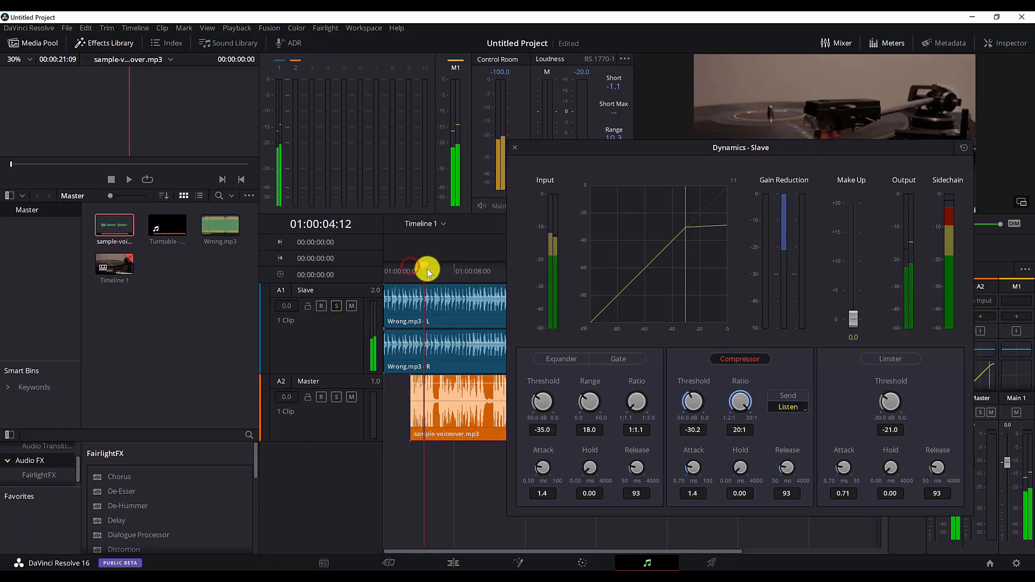
key(space)
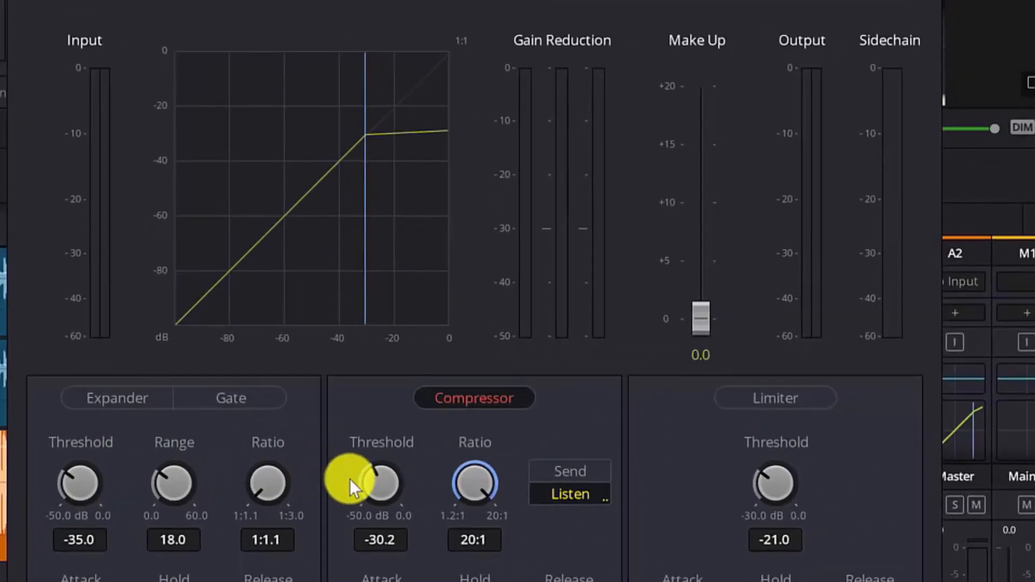
Step: Set the Slave track's compressor threshold to -50.0 dB and play the soloed track from the timeline's start
drag(359, 467, 151, 479)
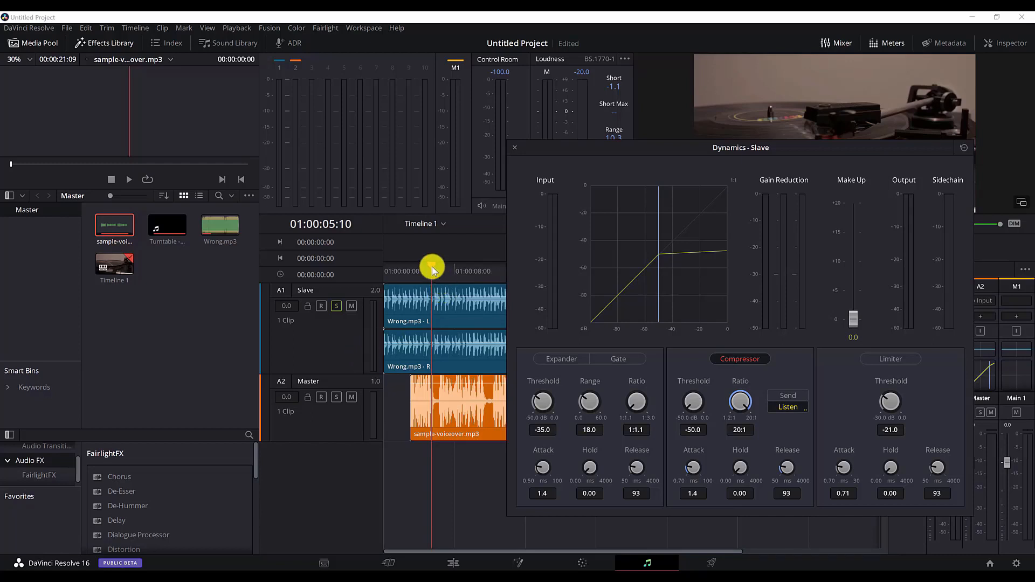
click(386, 268)
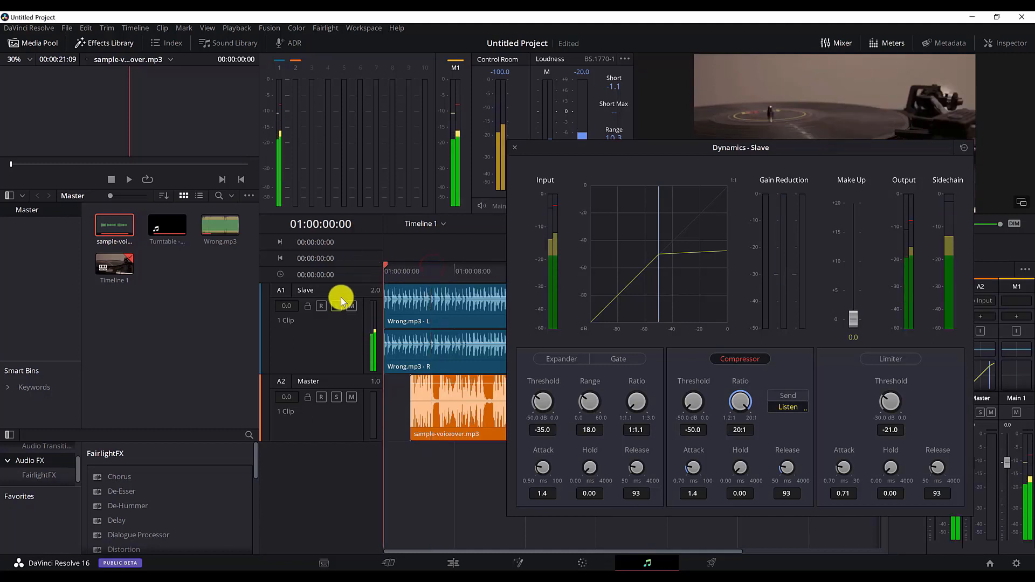
key(space)
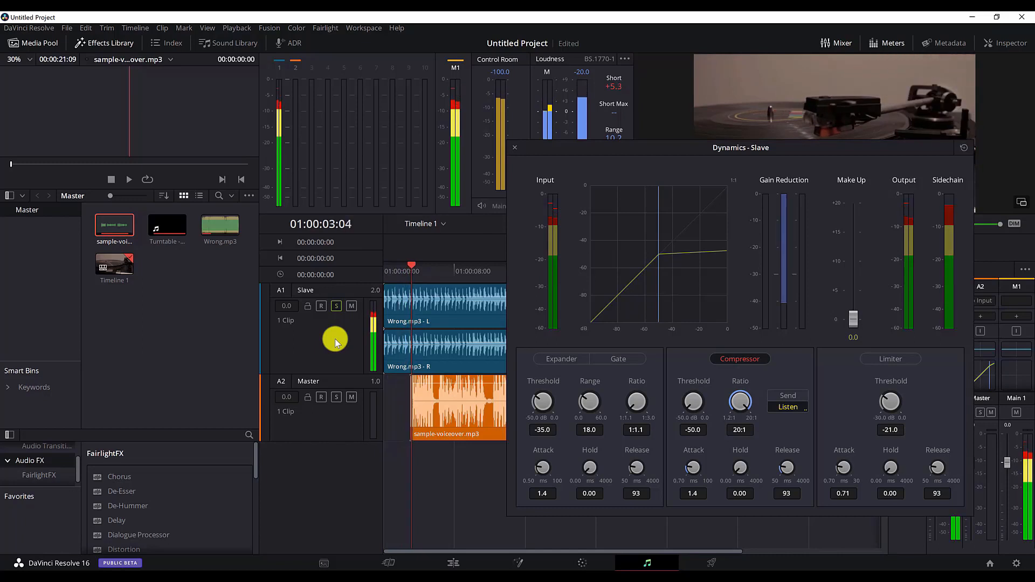
Step: Unsolo the Slave track and play both tracks together from the timeline's start
key(space)
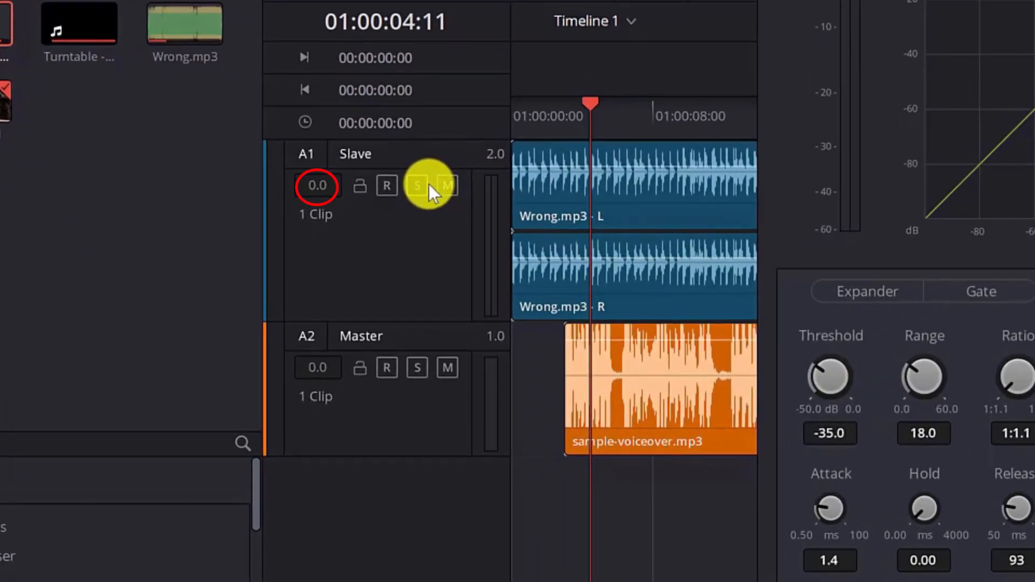
click(418, 185)
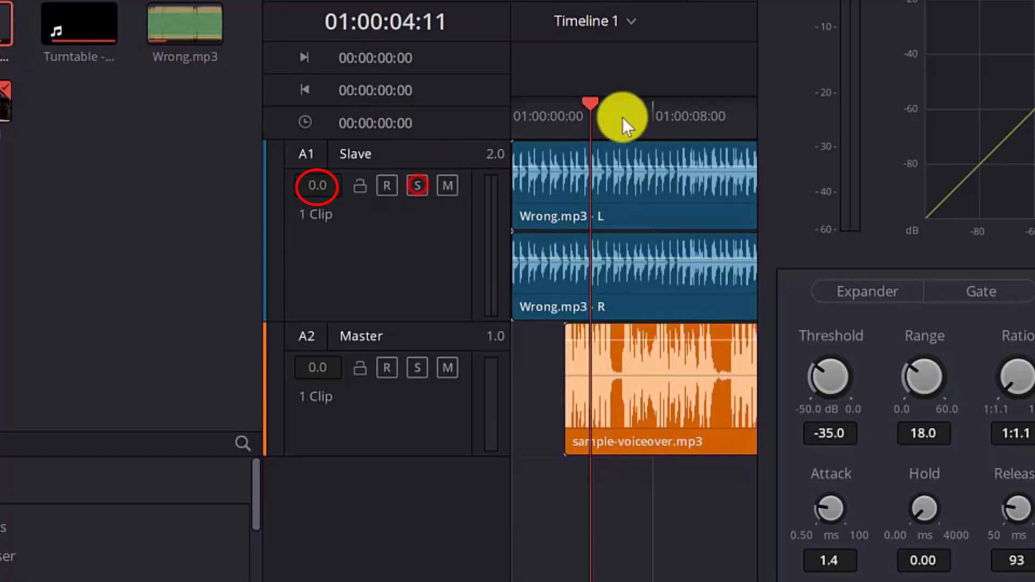
drag(592, 100, 383, 95)
key(space)
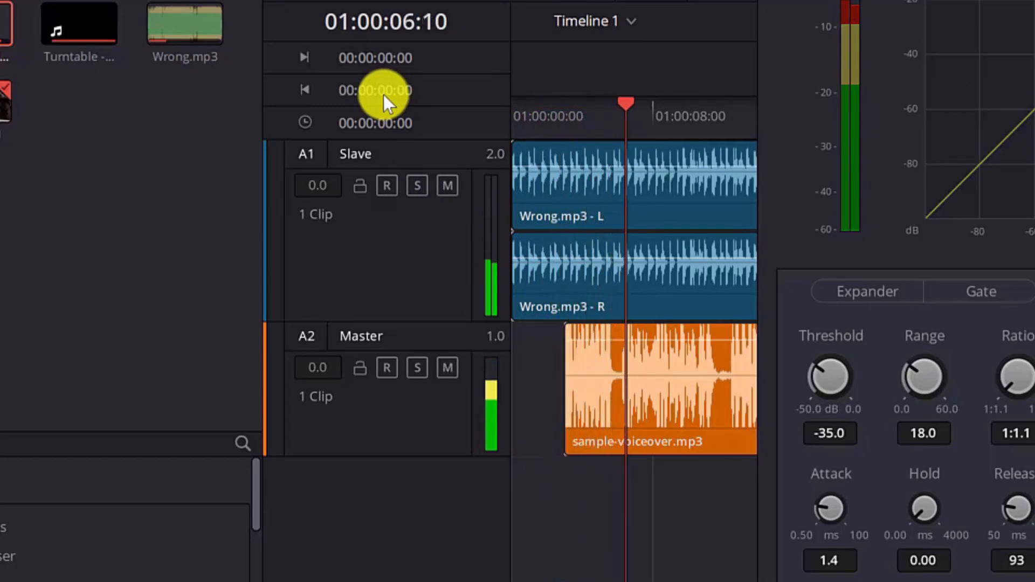
key(space)
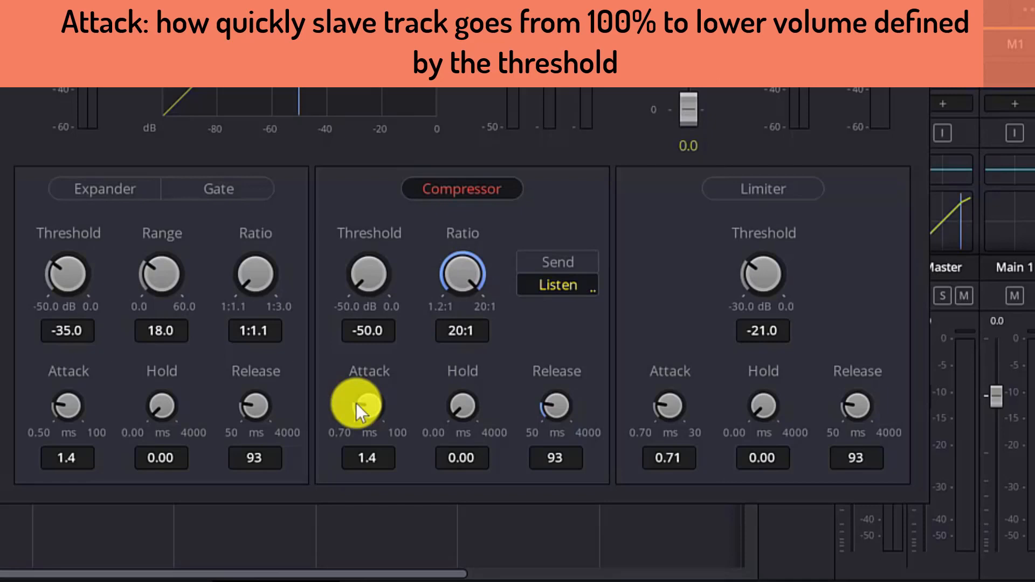
Step: Set the Slave track's compressor attack to 3.2 ms and its hold to 1207 ms
drag(356, 403, 368, 391)
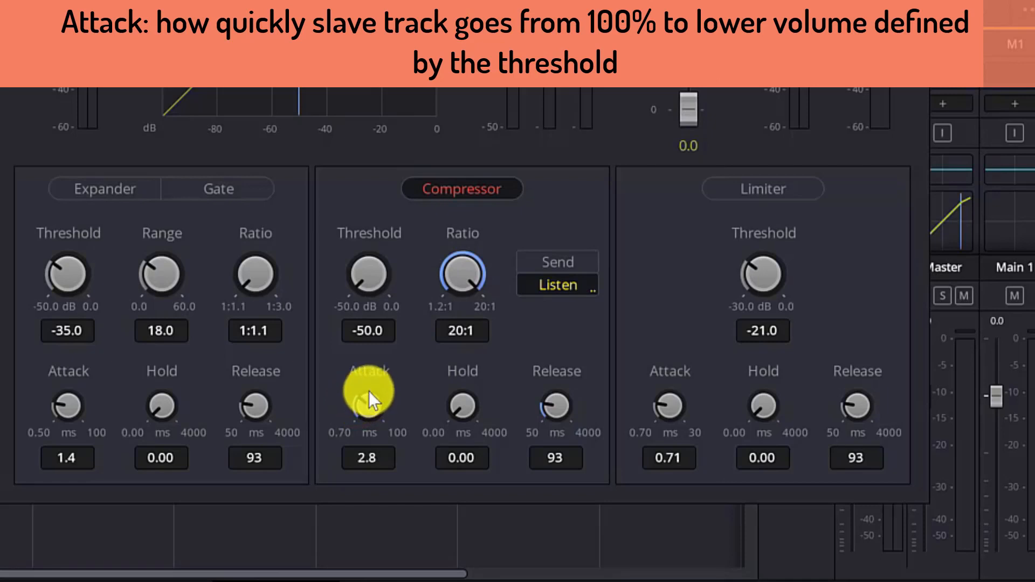
drag(376, 438, 364, 399)
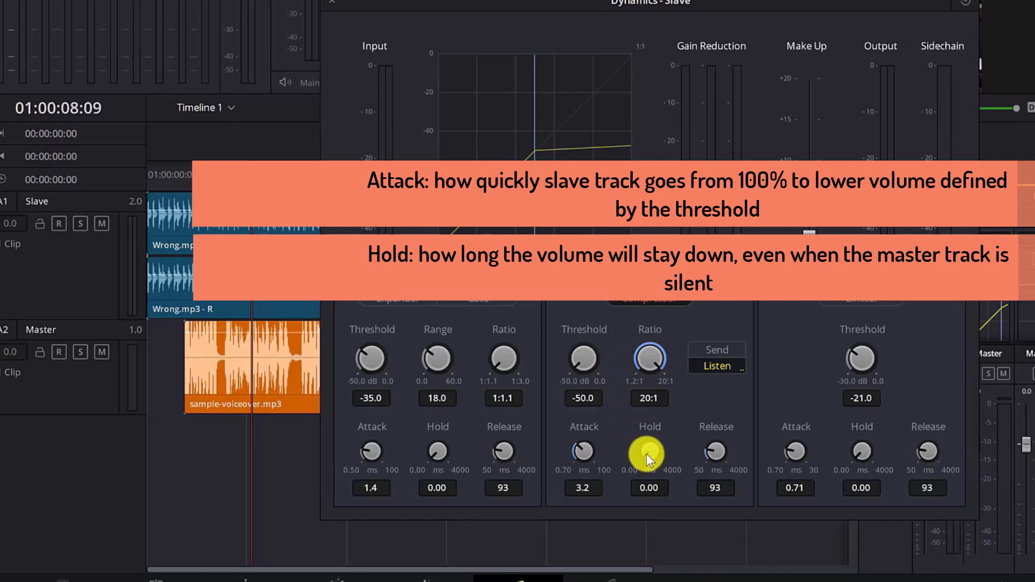
drag(646, 453, 693, 397)
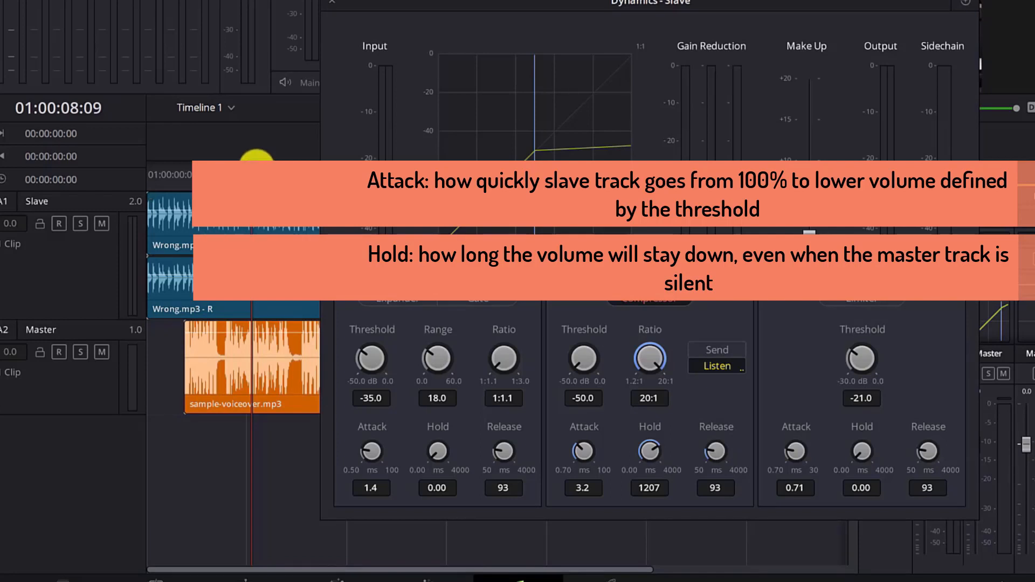
Step: Play both tracks from just before the voiceover starts through its pauses to check the hold time
drag(250, 167, 182, 180)
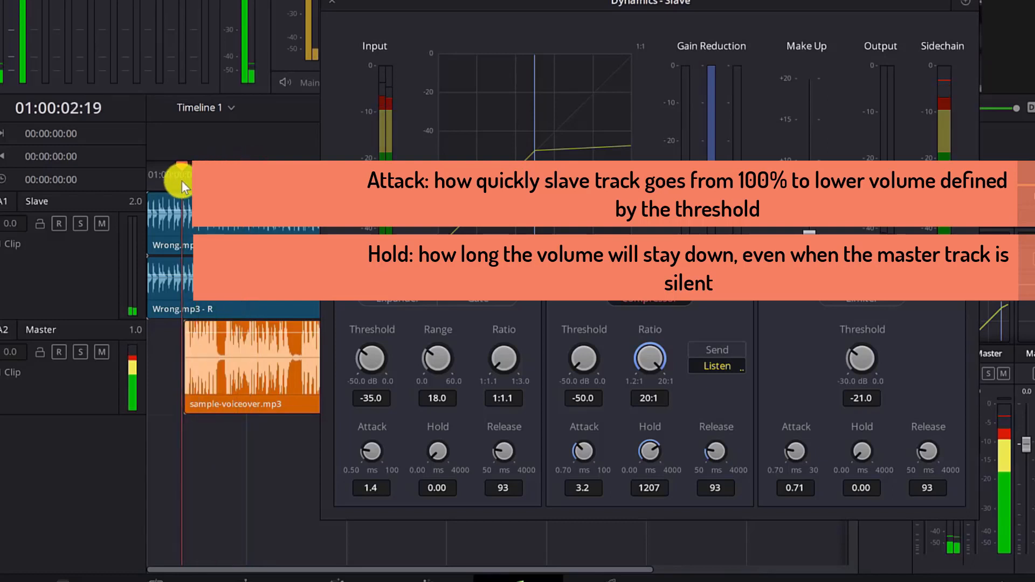
key(space)
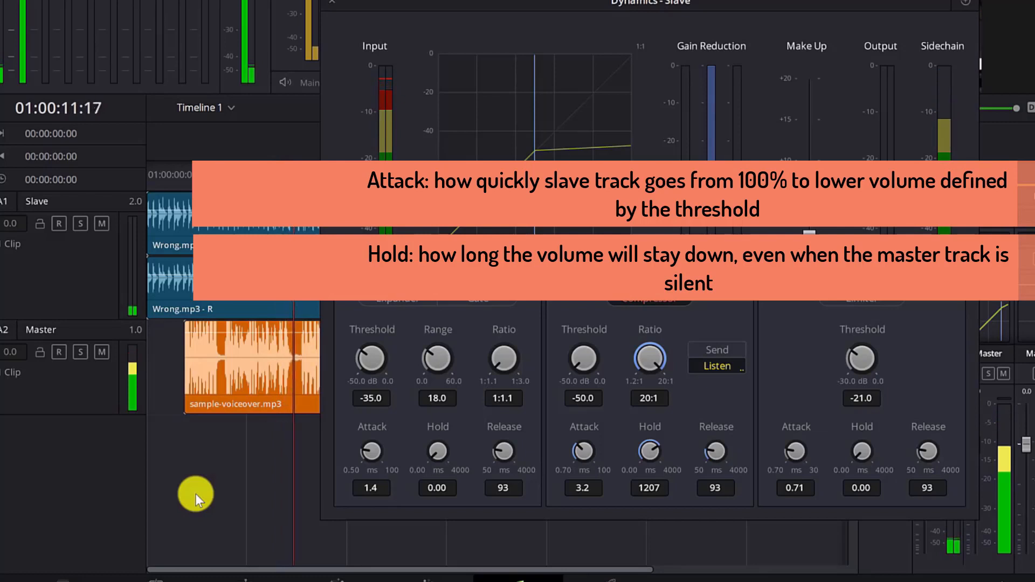
key(space)
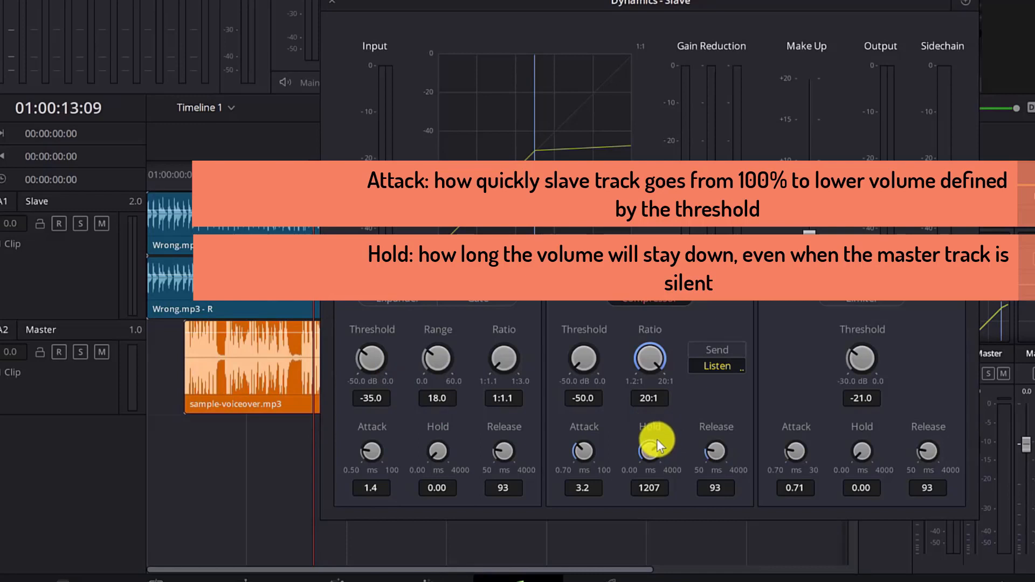
Step: Set the Slave track's compressor hold and release to 4000 ms and play both tracks from the timeline's start
drag(654, 444, 680, 493)
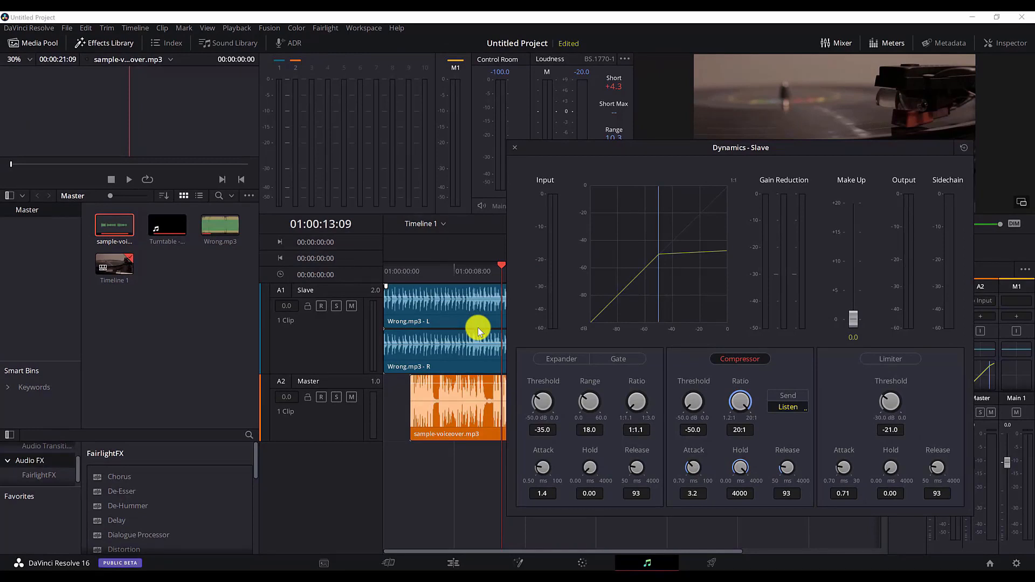
click(436, 415)
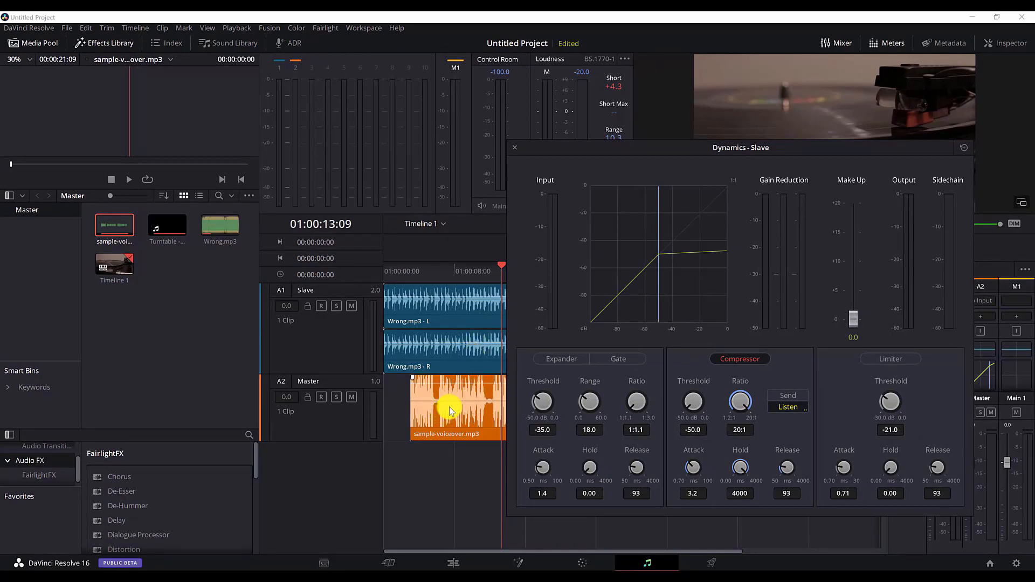
drag(585, 150, 657, 149)
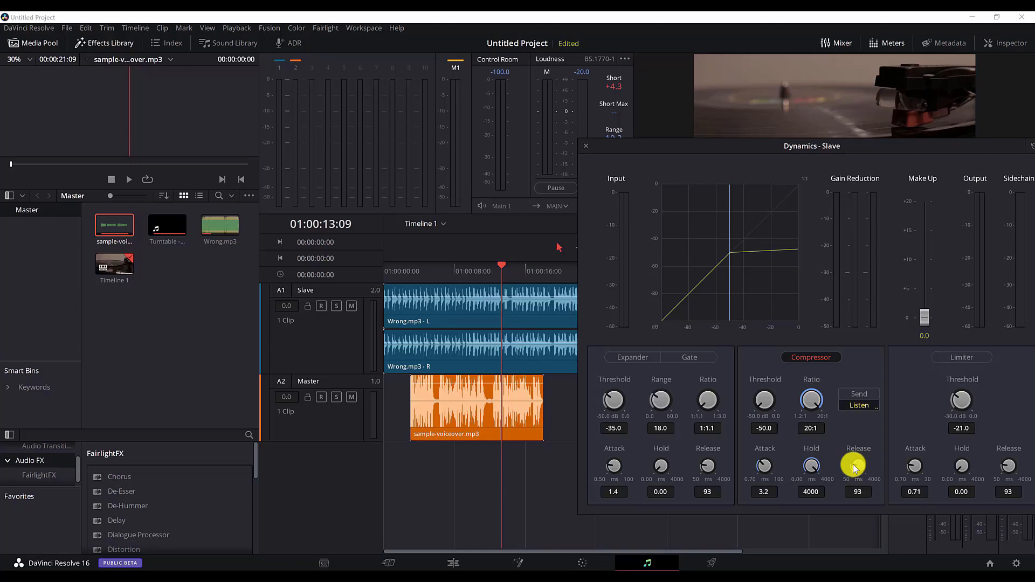
drag(855, 467, 914, 480)
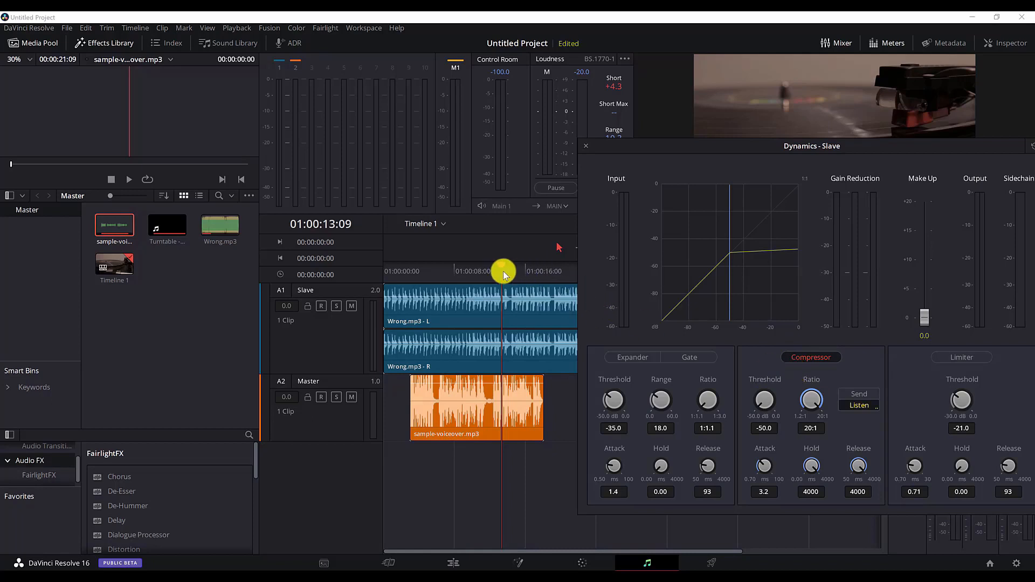
key(space)
key(Home)
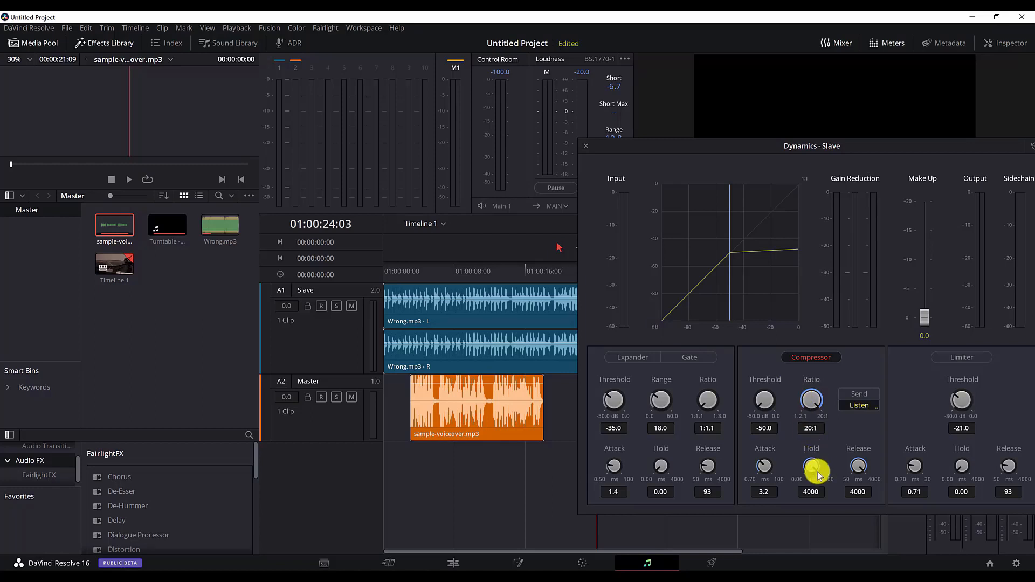
Step: Set the Slave track's compressor hold to 1995 ms and its release to 2179 ms
drag(817, 470, 820, 440)
drag(824, 443, 816, 428)
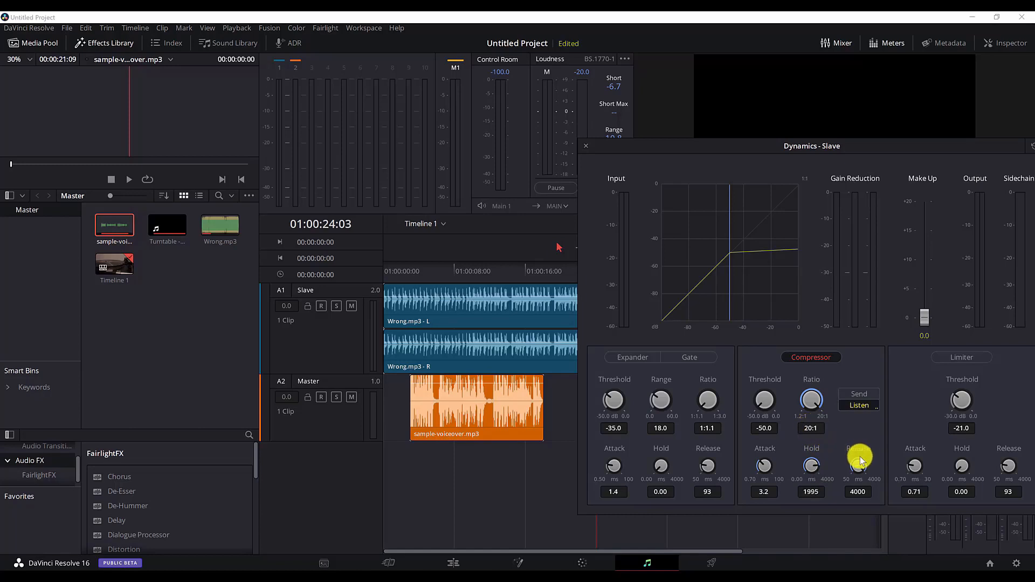
drag(865, 447, 859, 438)
Step: Play both tracks from the timeline's start past the voiceover's end to check how the music recovers
drag(423, 257, 335, 272)
key(space)
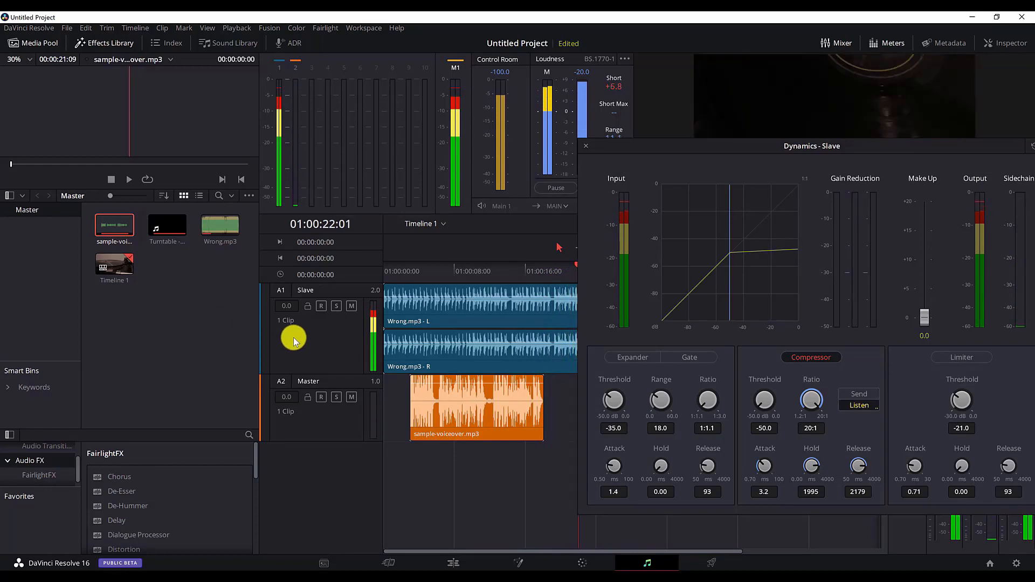
key(space)
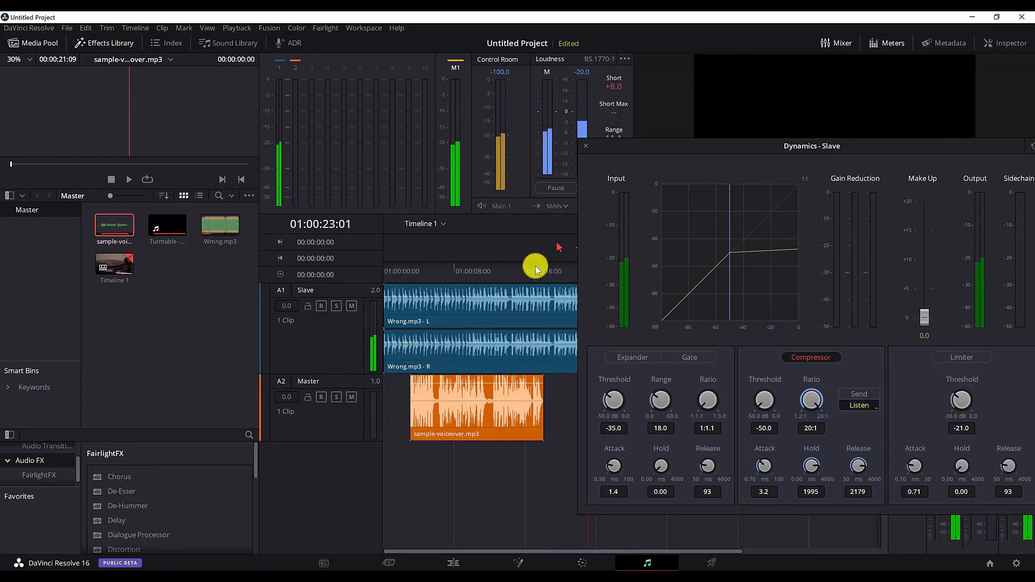